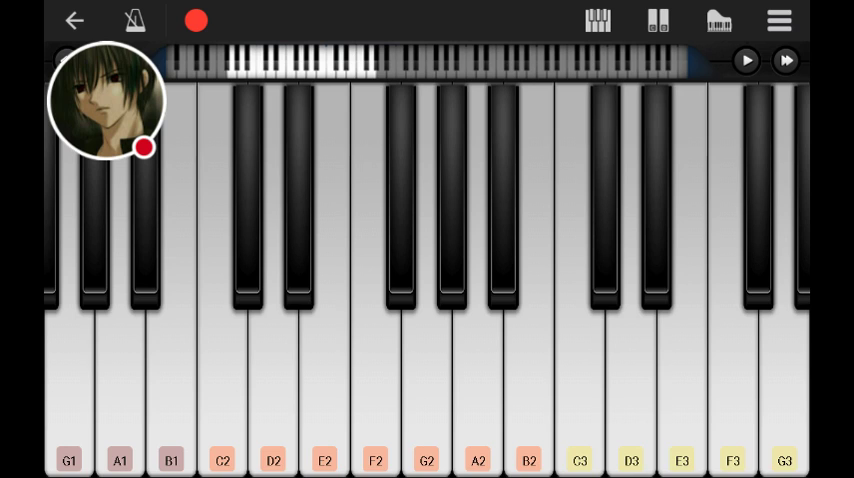
Slowly play G1, D2, D3, D2, D#2, G2, D3, G2.
click(69, 390)
click(273, 390)
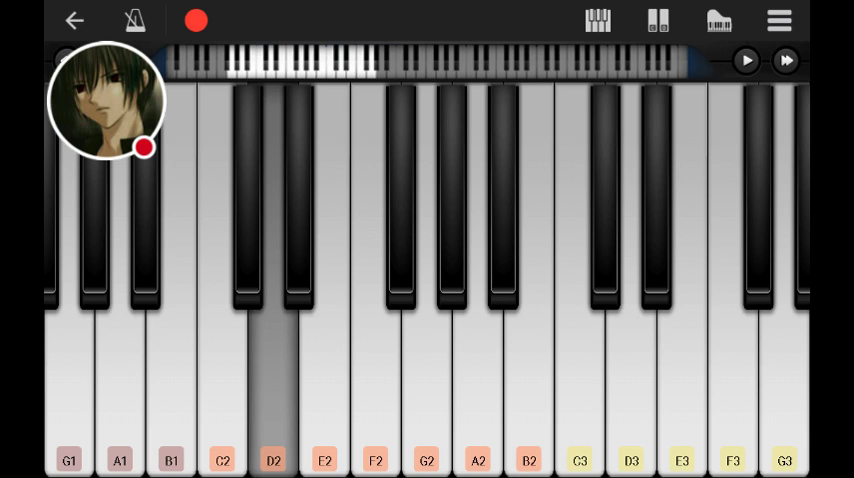
click(631, 390)
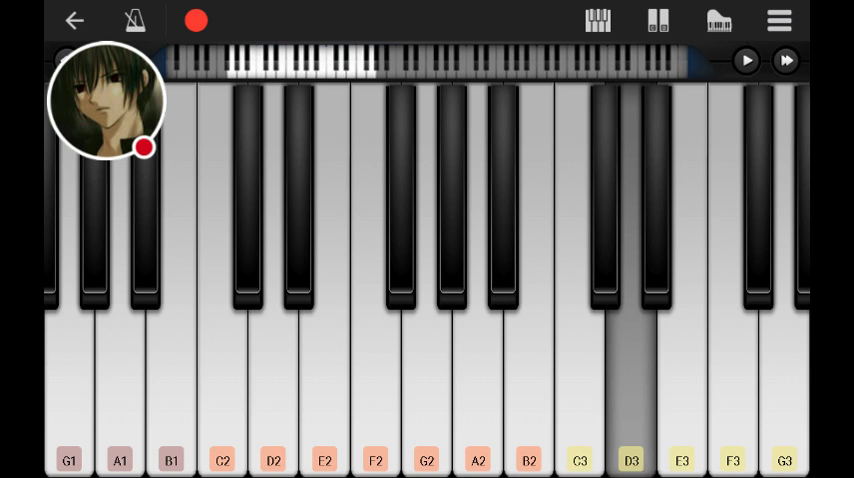
click(273, 390)
click(298, 200)
click(427, 390)
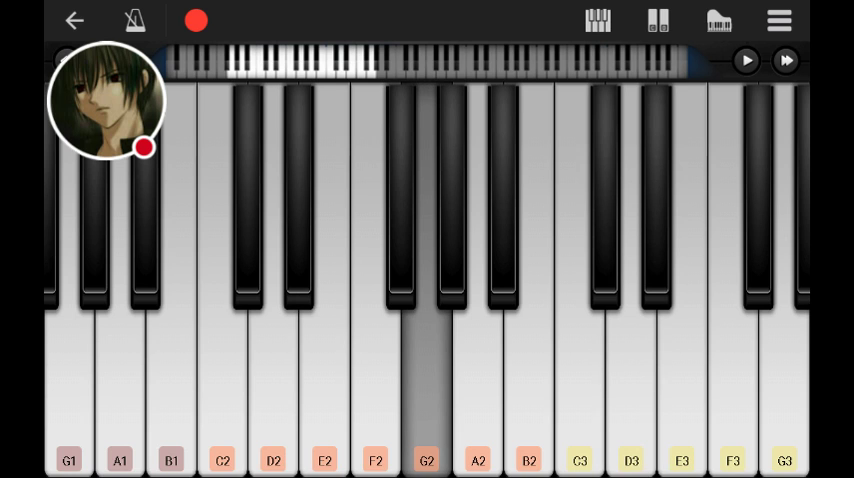
click(631, 390)
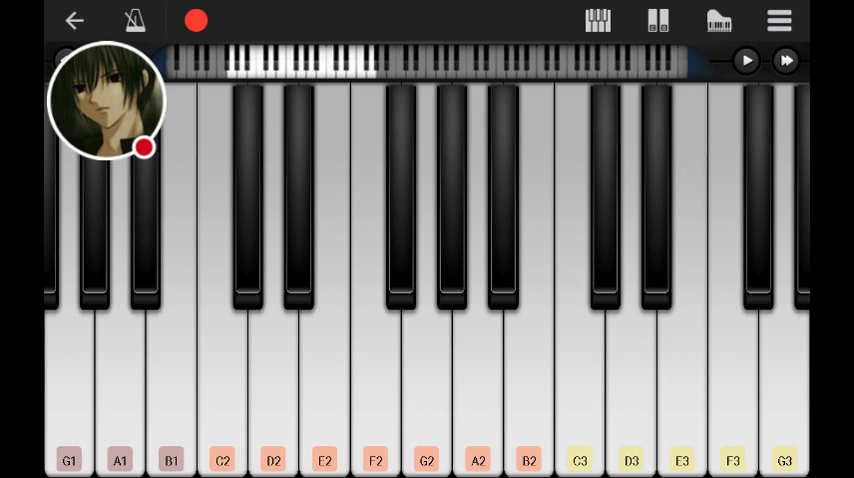
click(427, 390)
Slowly play E2, G2, C3, G2, D#2, G2, C3, G2.
click(324, 390)
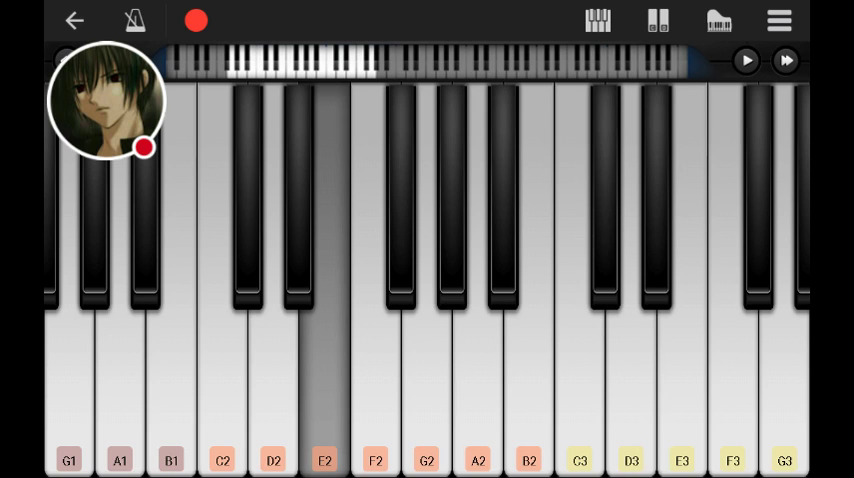
click(427, 390)
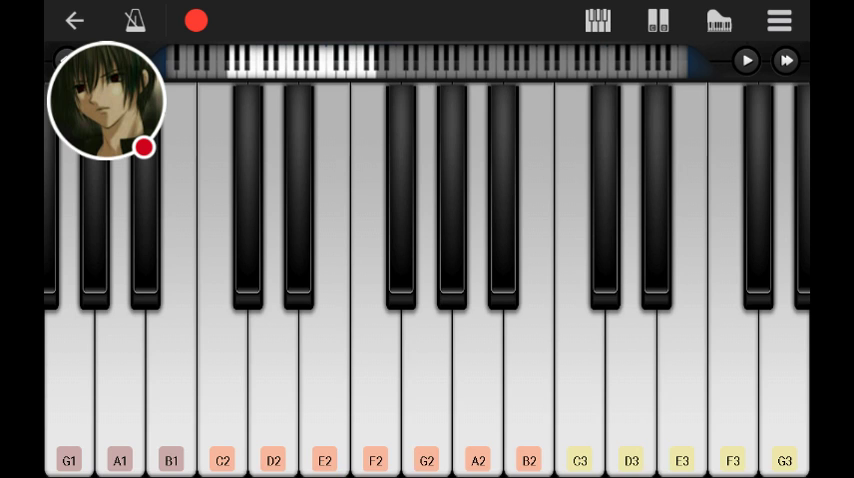
click(580, 390)
click(427, 390)
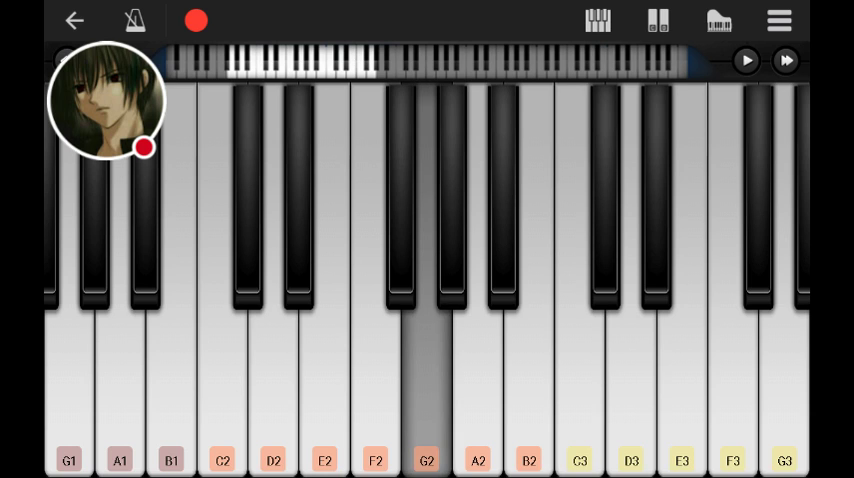
click(298, 200)
click(427, 390)
click(580, 390)
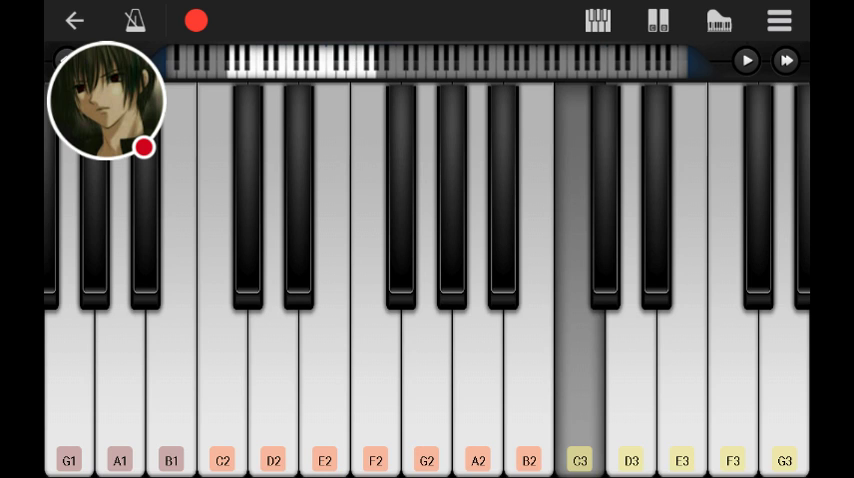
click(427, 390)
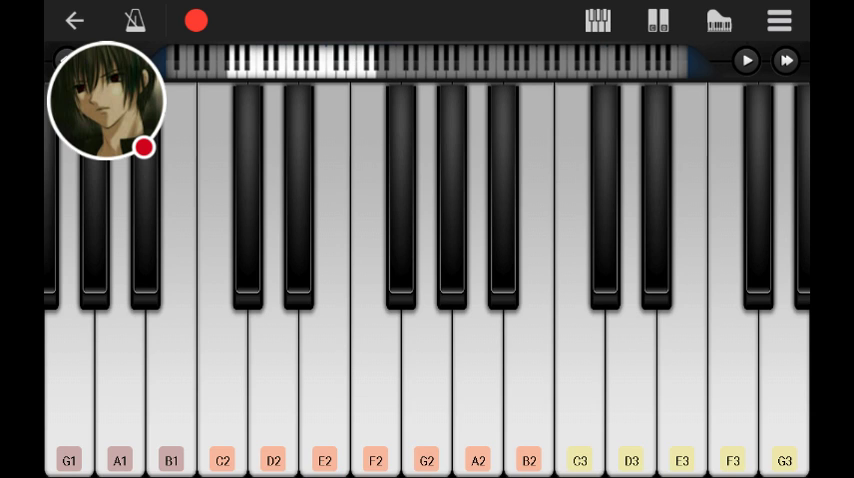
Slowly play A2, A#2 and C3, with passing F#2 notes.
click(427, 390)
click(478, 390)
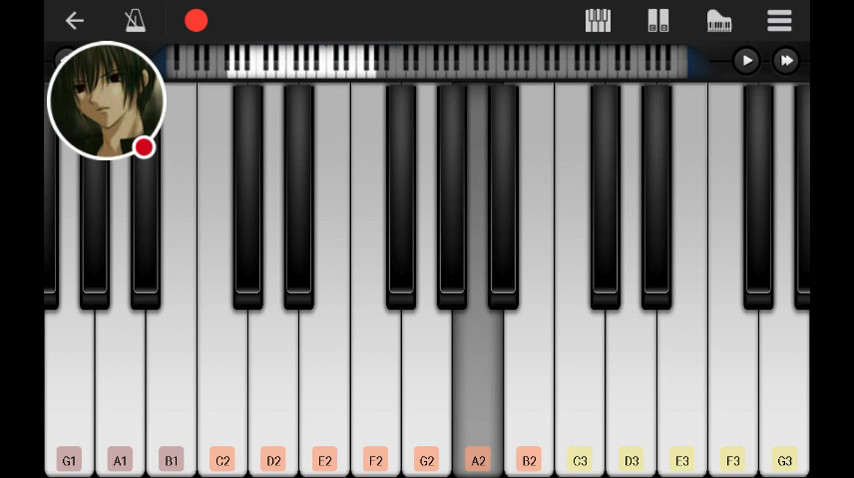
click(503, 200)
click(579, 390)
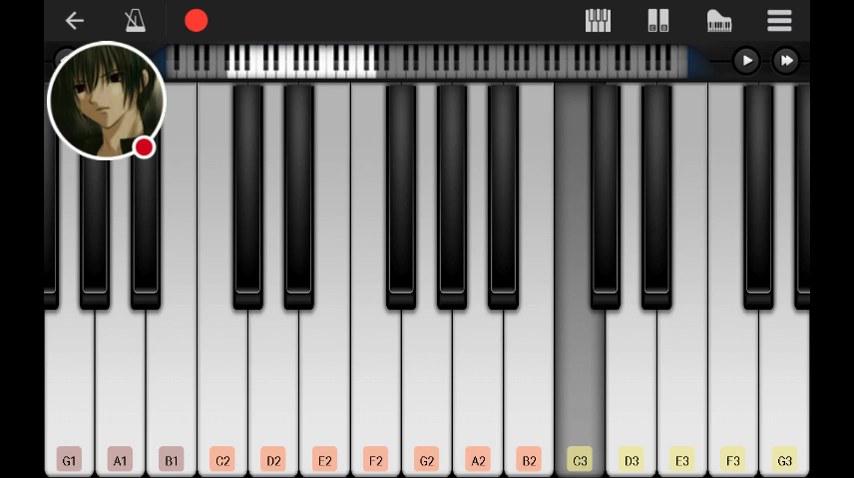
click(400, 200)
click(400, 200)
click(400, 200)
click(503, 200)
Slowly play A2, G2 and A#2, then quick A2 and F2 notes.
click(478, 390)
click(298, 200)
click(427, 390)
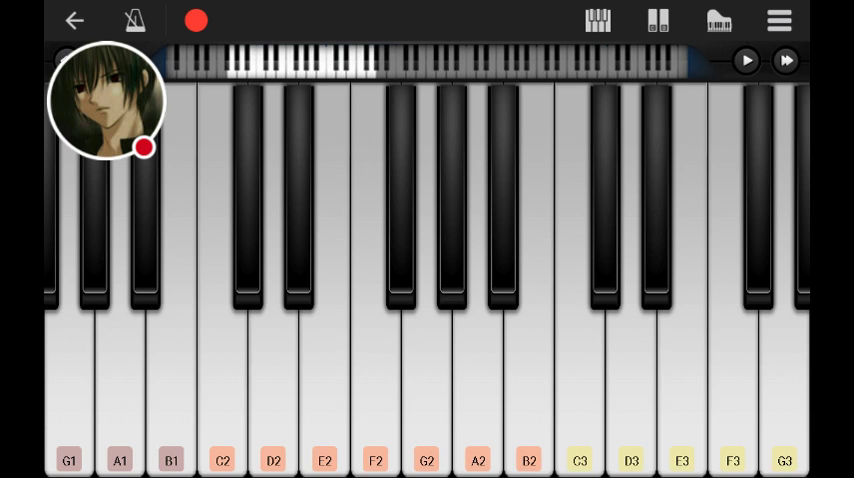
click(273, 390)
click(503, 200)
click(478, 390)
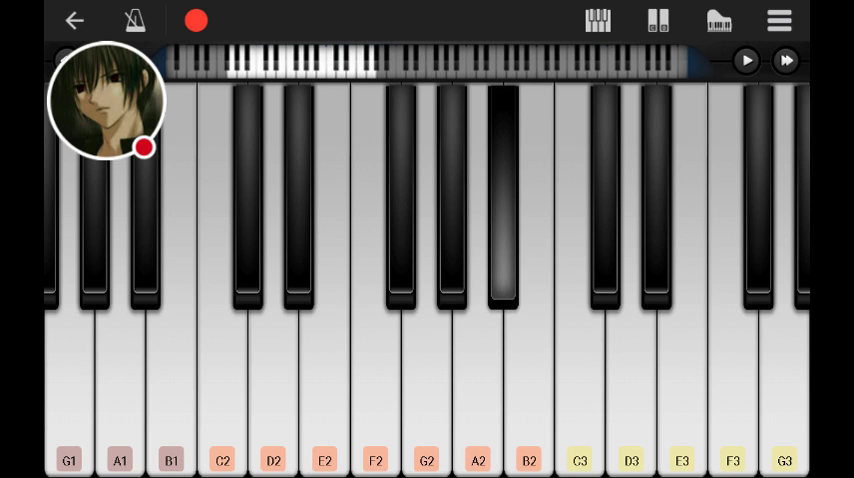
click(375, 390)
Slowly alternate A2 with G2 and F2, ending on G2.
click(478, 390)
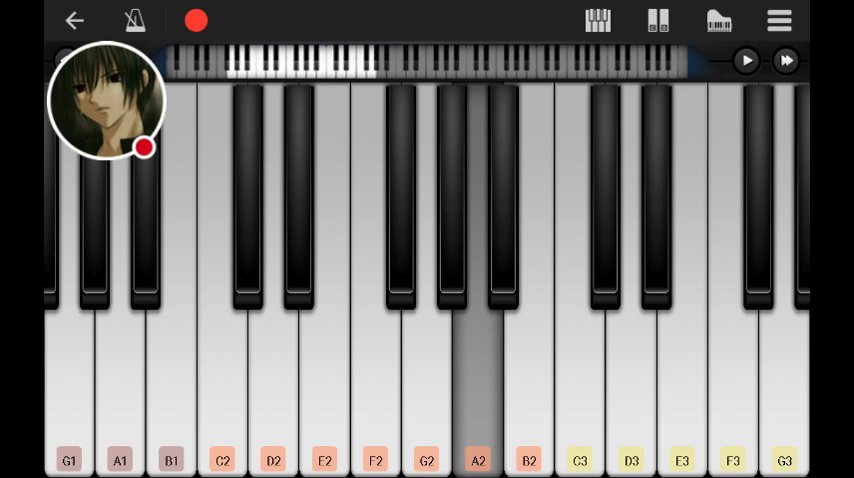
click(427, 390)
click(503, 200)
click(478, 390)
click(478, 390)
click(375, 390)
click(478, 390)
click(427, 390)
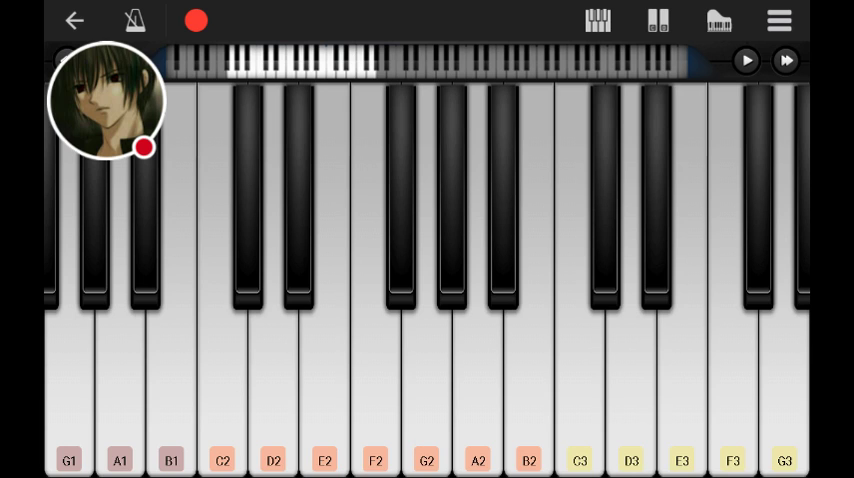
Play the opening notes and E2 at normal speed.
click(46, 380)
click(182, 380)
click(421, 380)
click(182, 380)
click(199, 160)
click(285, 200)
click(421, 200)
click(324, 380)
Quickly play the D#2 and F#2 notes and those around them.
click(285, 200)
click(387, 200)
click(285, 200)
click(199, 160)
click(285, 200)
click(387, 200)
click(285, 200)
click(285, 200)
click(387, 200)
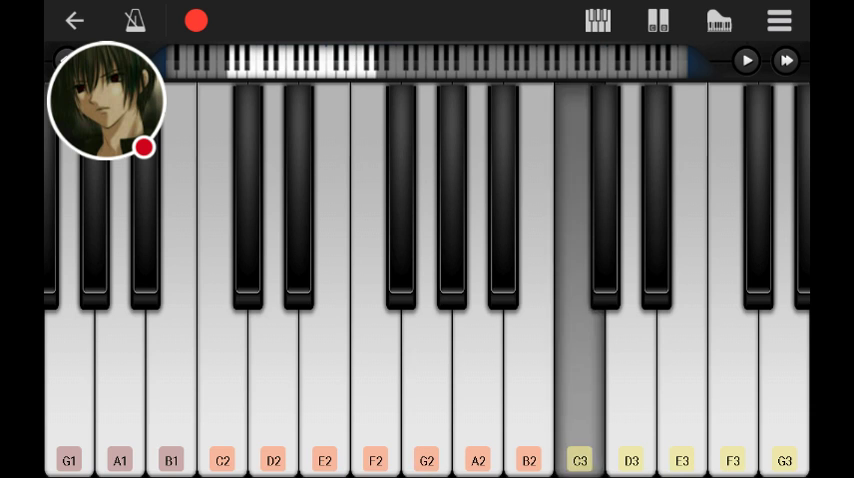
Quickly play G2, E2 and F2, then the F#2, F2, E2, D#2 run.
click(285, 200)
click(182, 380)
click(335, 150)
click(320, 380)
click(387, 200)
click(335, 150)
click(320, 380)
click(285, 200)
Play the closing E2, D#2 and A2 notes.
click(320, 380)
click(478, 380)
click(285, 200)
click(426, 380)
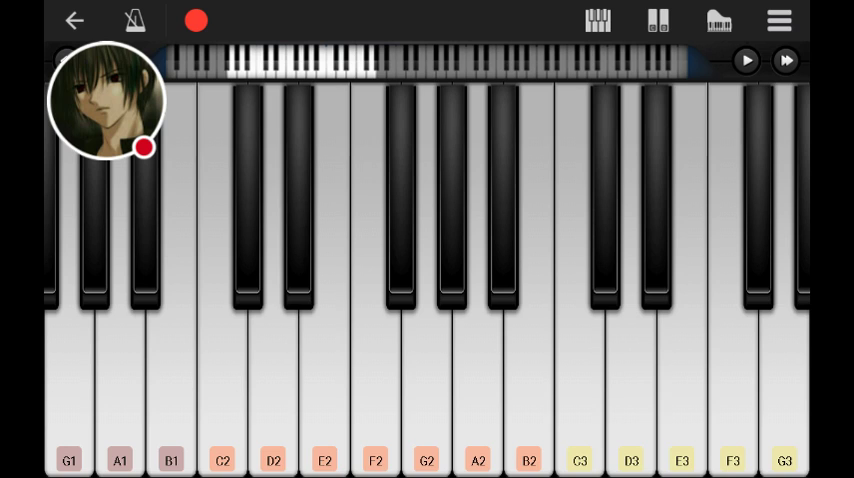